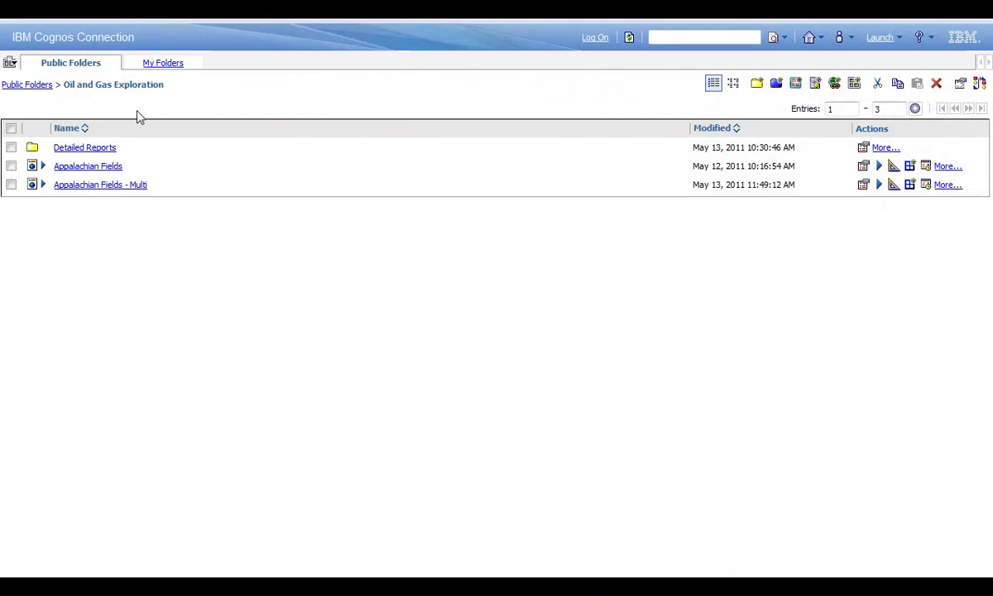
Step: Run Appalachian Fields - Multi for Bull Creek, Burning Springs, Catron Creek and Roaring Fork, found by searching 'bu cat roa'
click(96, 188)
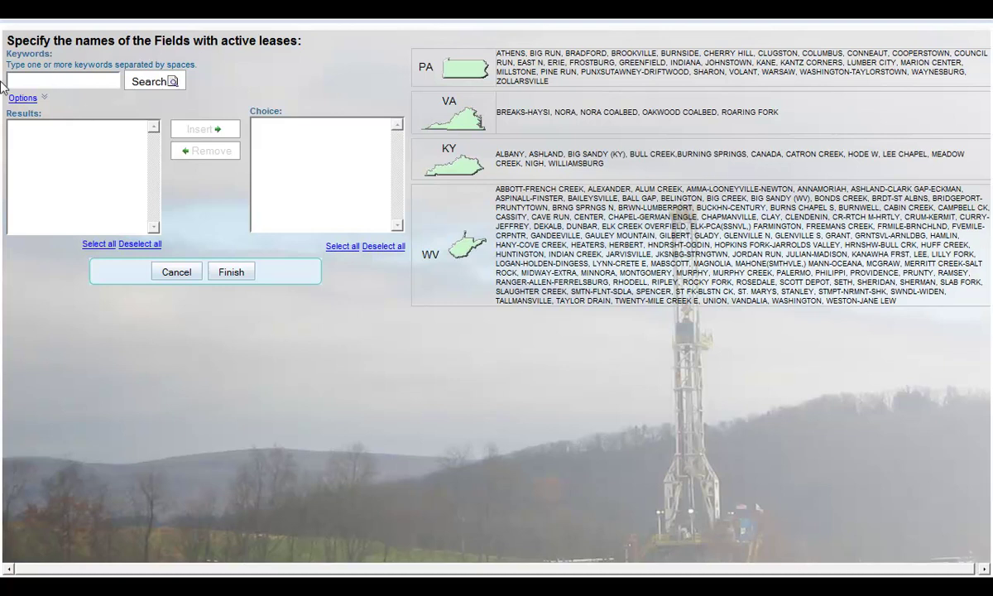
text(bu cat roa)
click(146, 83)
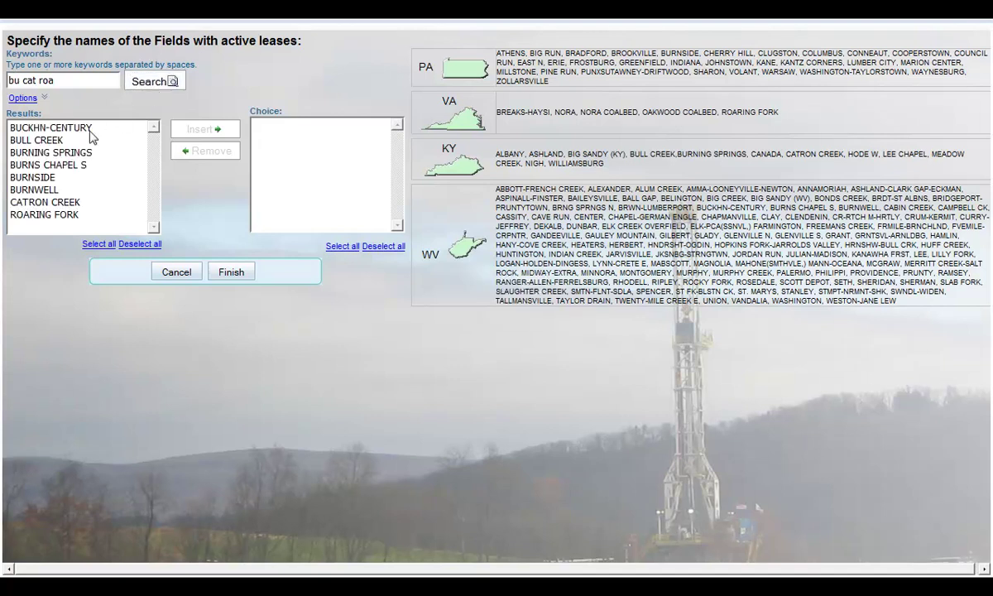
click(43, 140)
ctrl+click(47, 154)
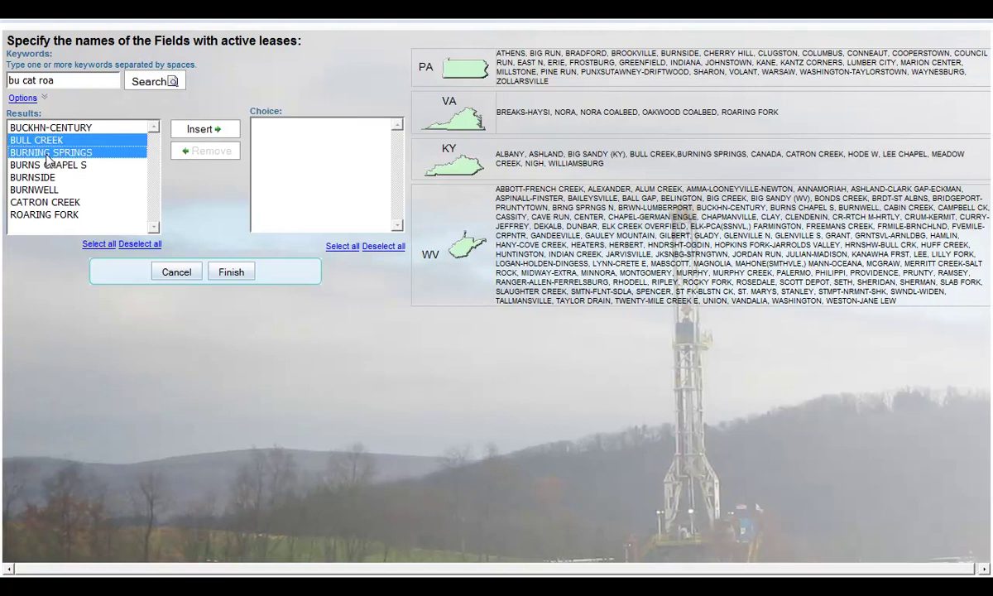
ctrl+click(43, 201)
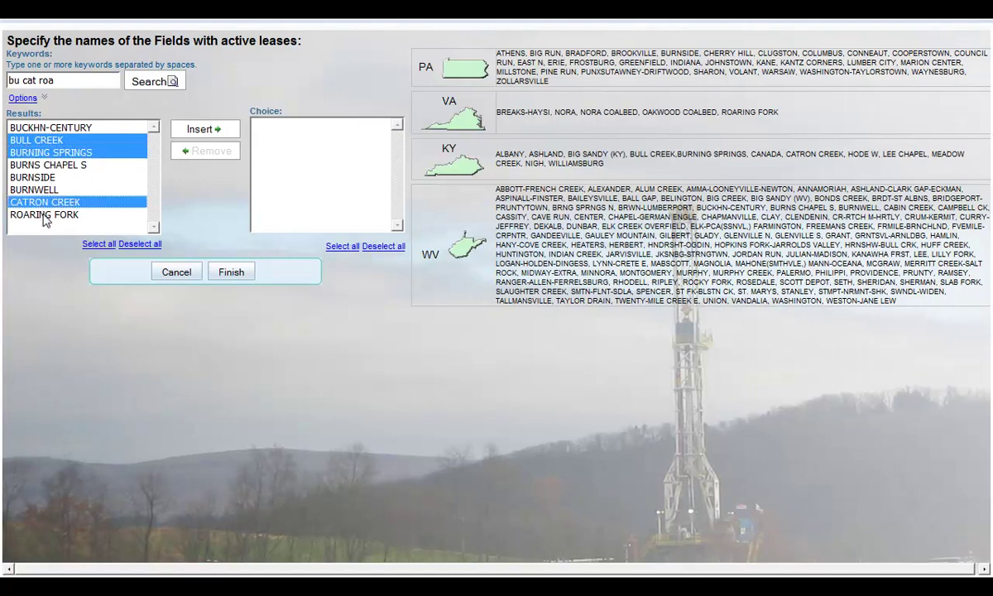
ctrl+click(45, 215)
click(217, 130)
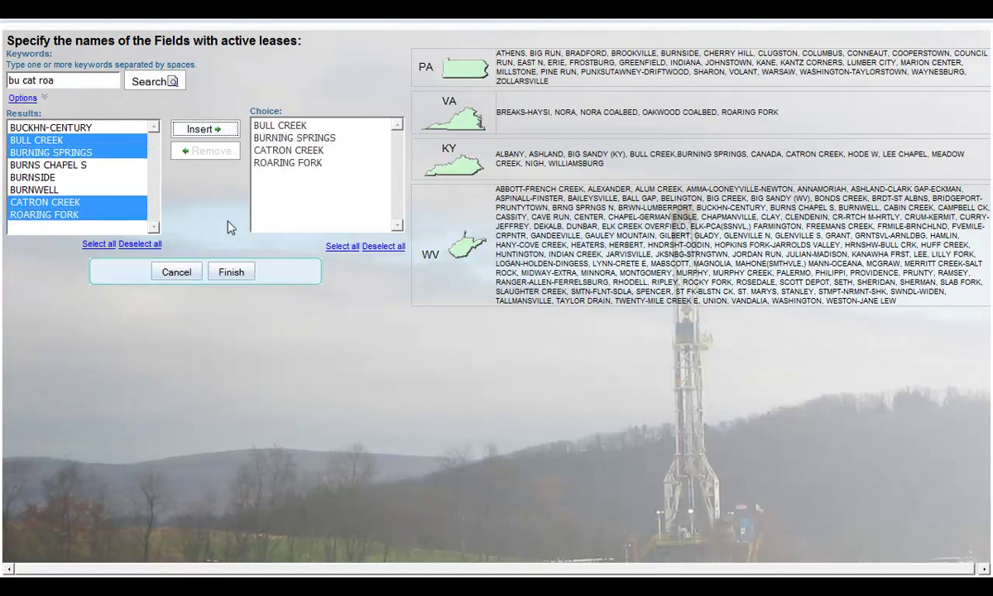
click(232, 273)
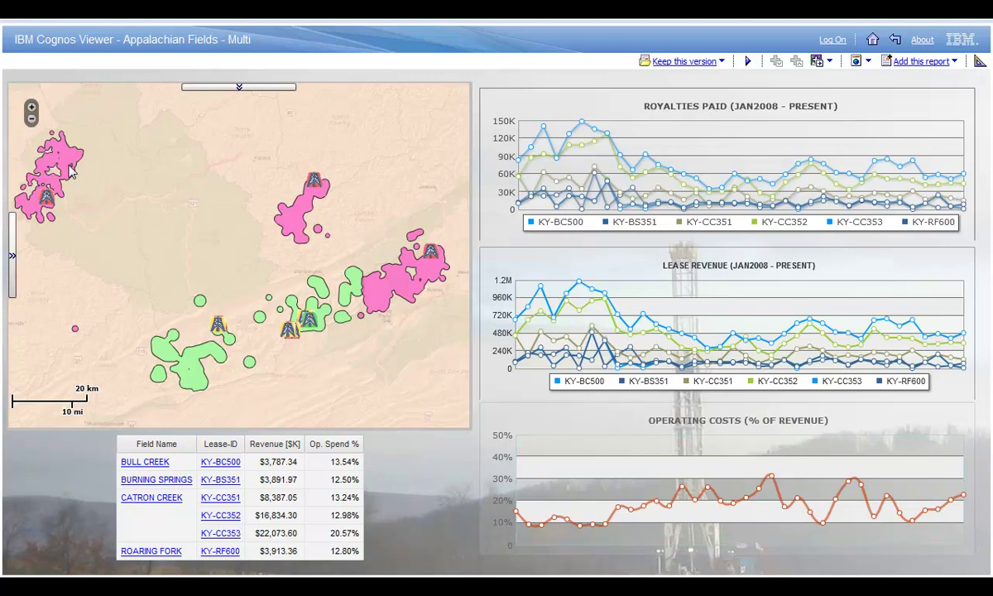
Step: Review the map's field-area figures, ending on Roaring Fork lease KY-RF600's data
mouse_move(71, 172)
mouse_move(300, 236)
Step: Filter the report by Roaring Fork, then Catron Creek's leases KY-CC351 to KY-CC353, and expand the draw toolbar
mouse_move(382, 303)
mouse_move(325, 313)
click(394, 309)
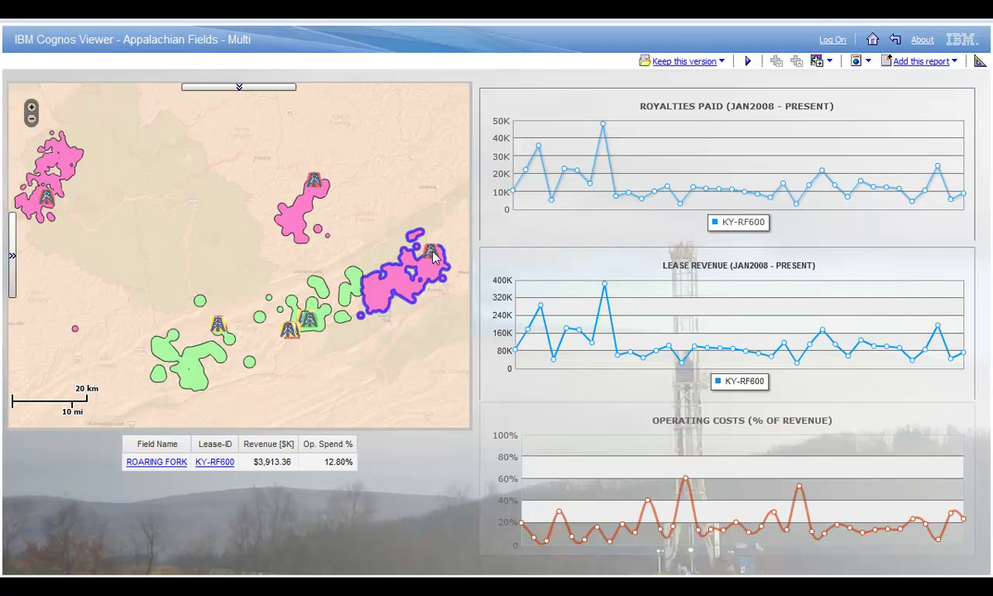
mouse_move(432, 255)
click(323, 323)
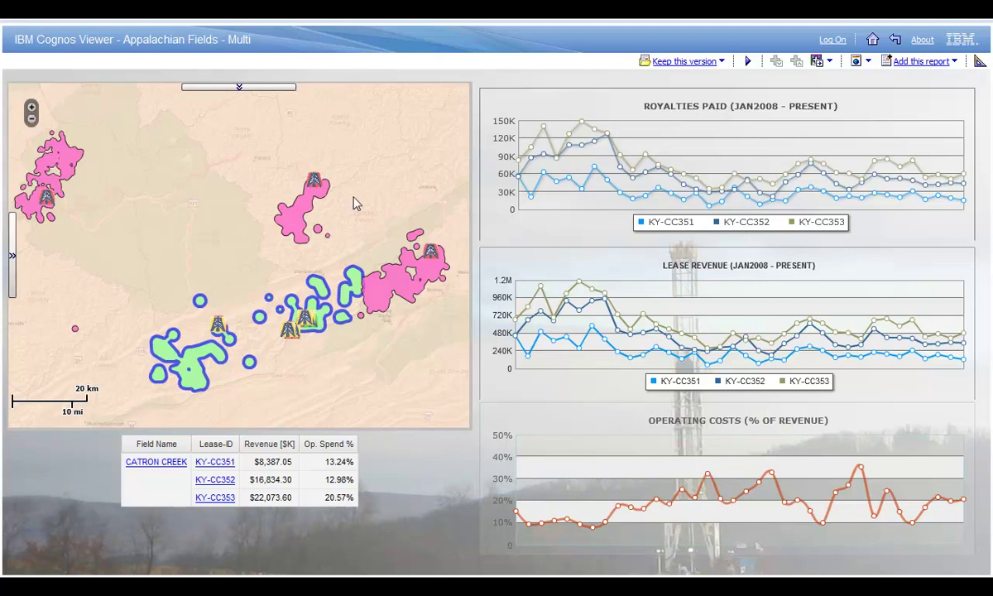
click(258, 89)
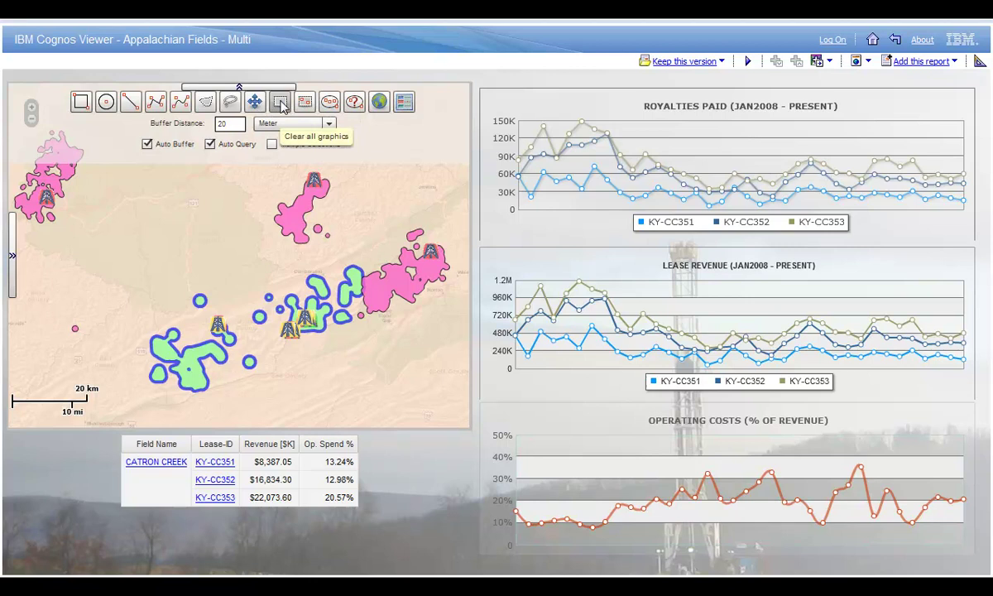
Step: Clear all map graphics so the charts cover all six leases again, then collapse the draw toolbar
click(280, 101)
click(280, 87)
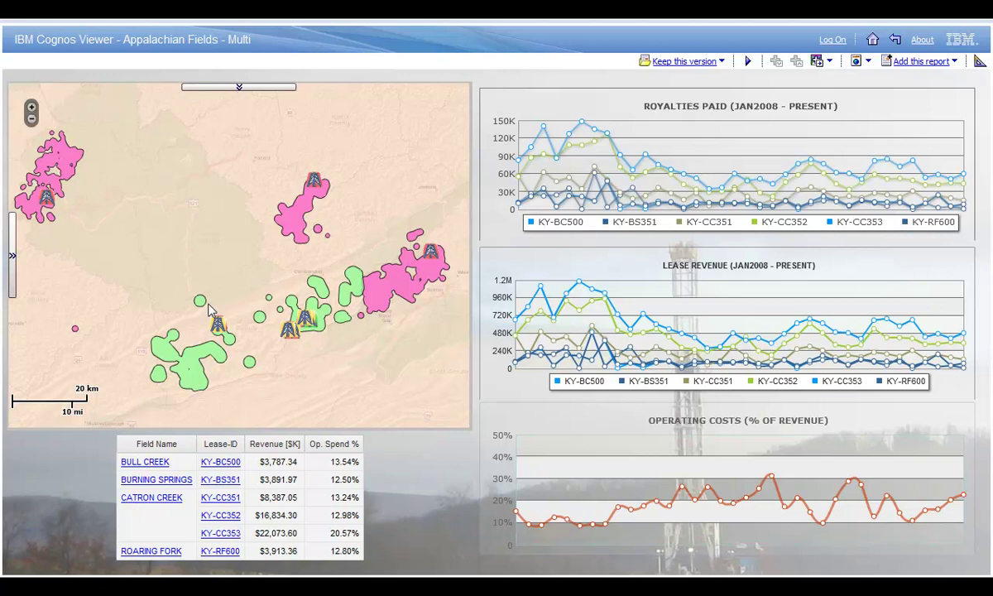
Step: Zoom and pan the map to the two wells in the green field at 500 m scale
drag(208, 306, 302, 346)
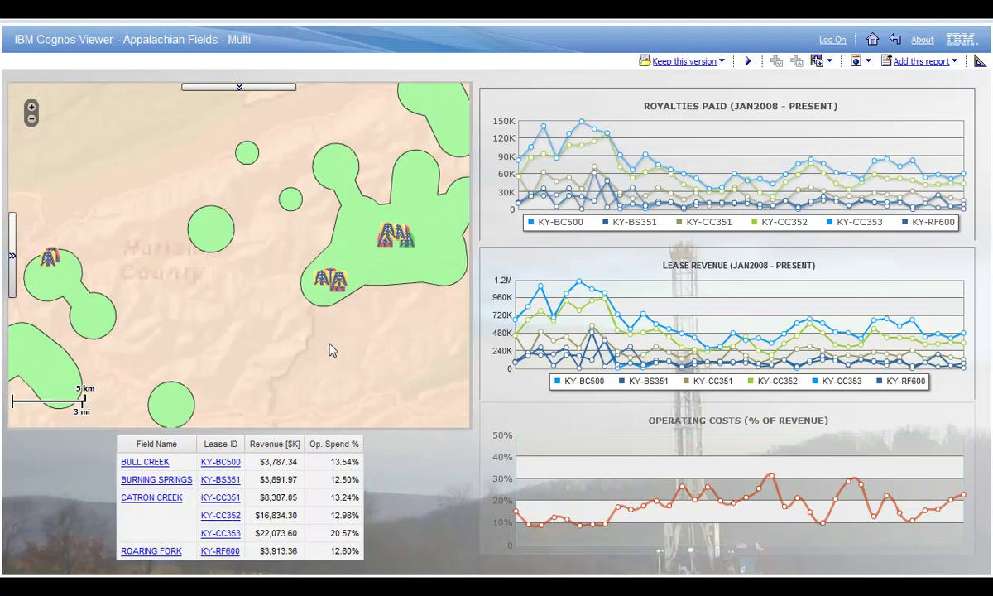
drag(223, 316, 338, 332)
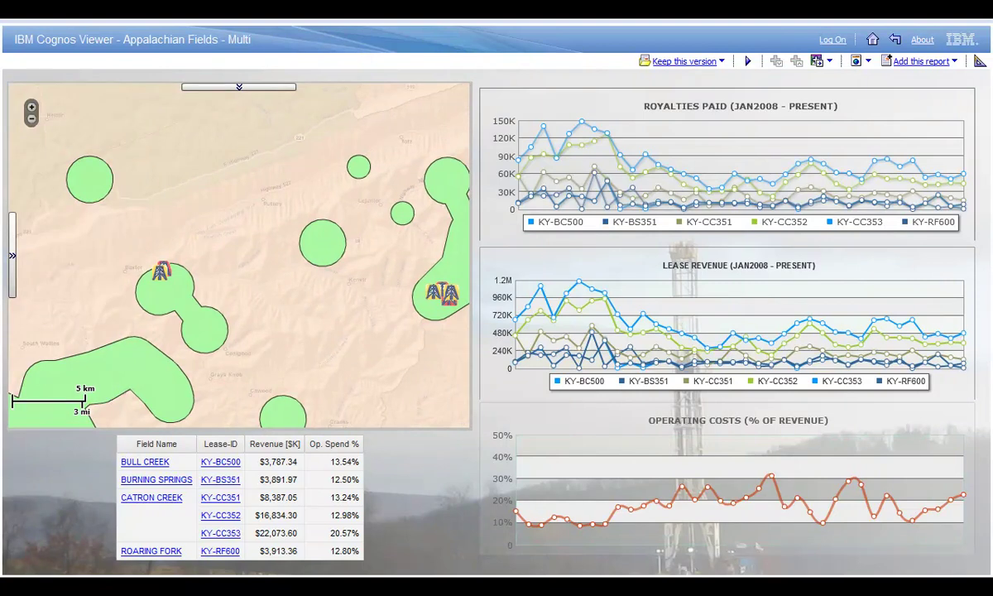
drag(135, 244, 188, 288)
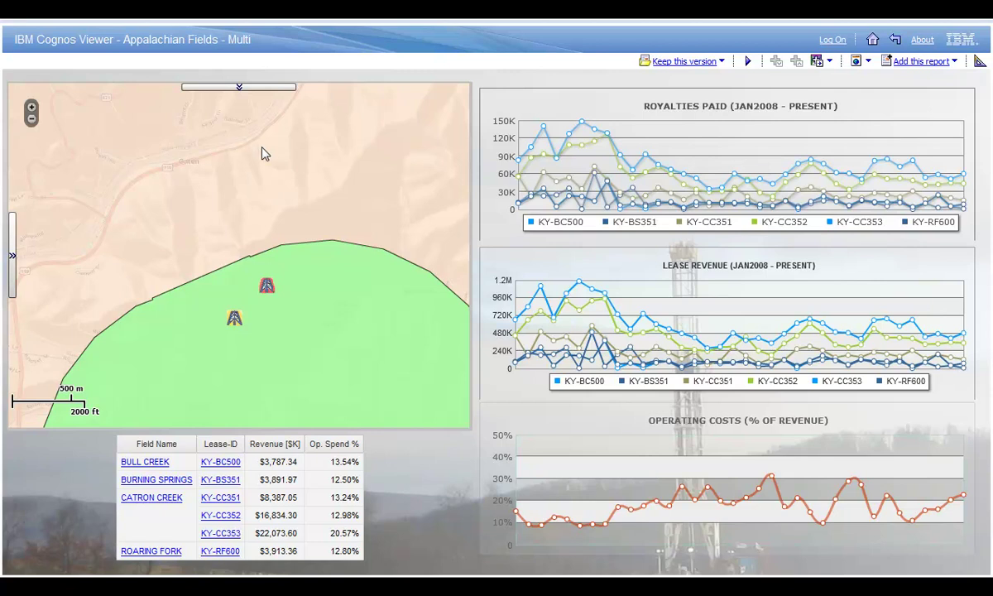
click(265, 87)
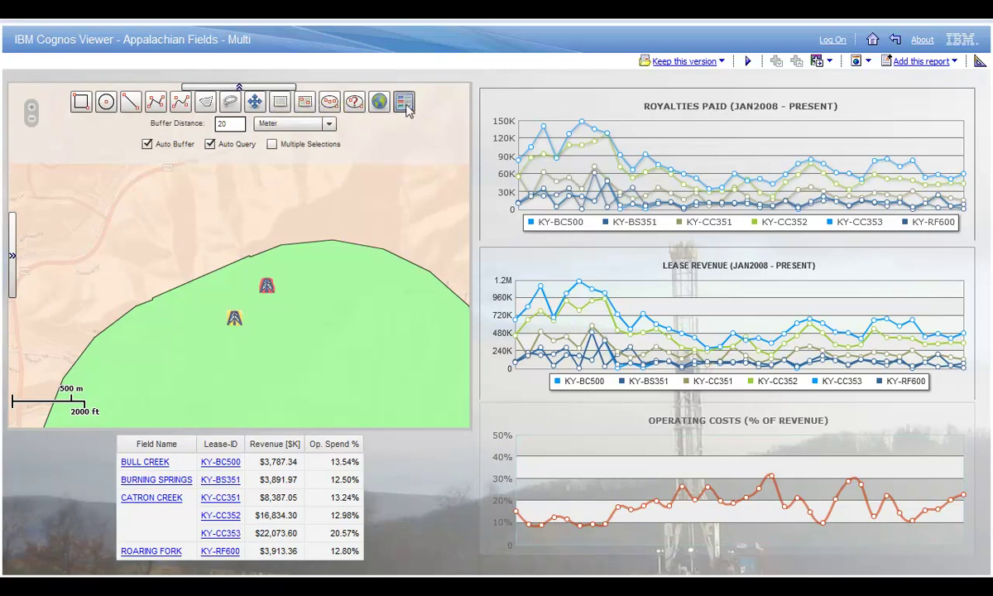
Step: Set the enlarged Point Graphics legend to Quantile classes of Base Operational Costs
click(379, 100)
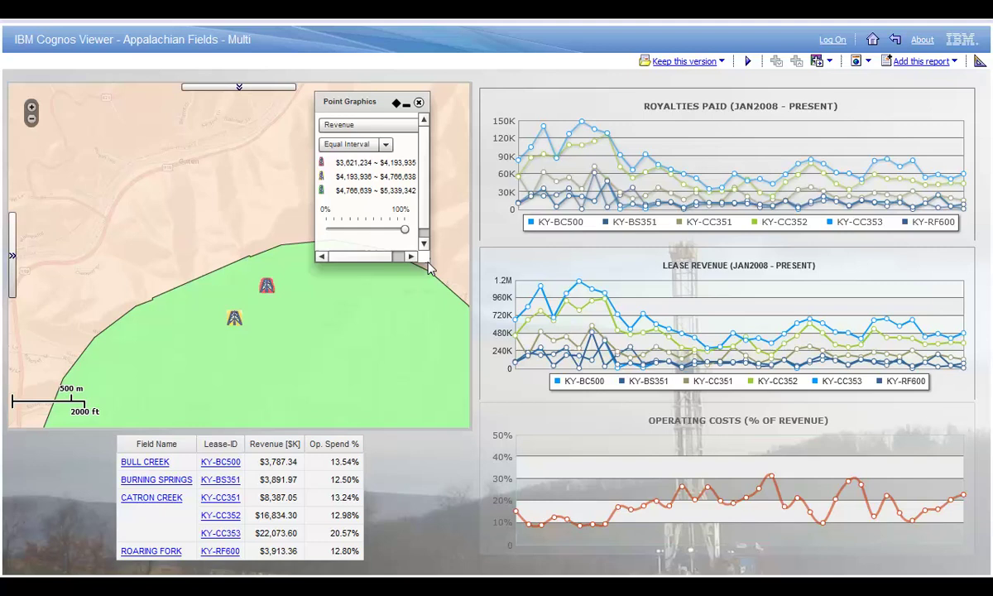
drag(428, 260, 454, 266)
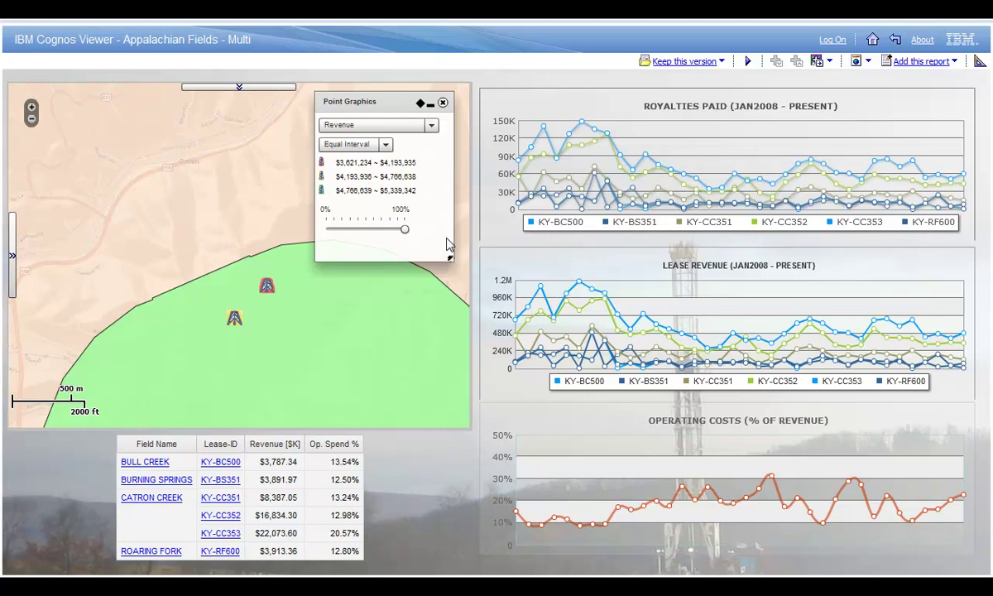
click(384, 145)
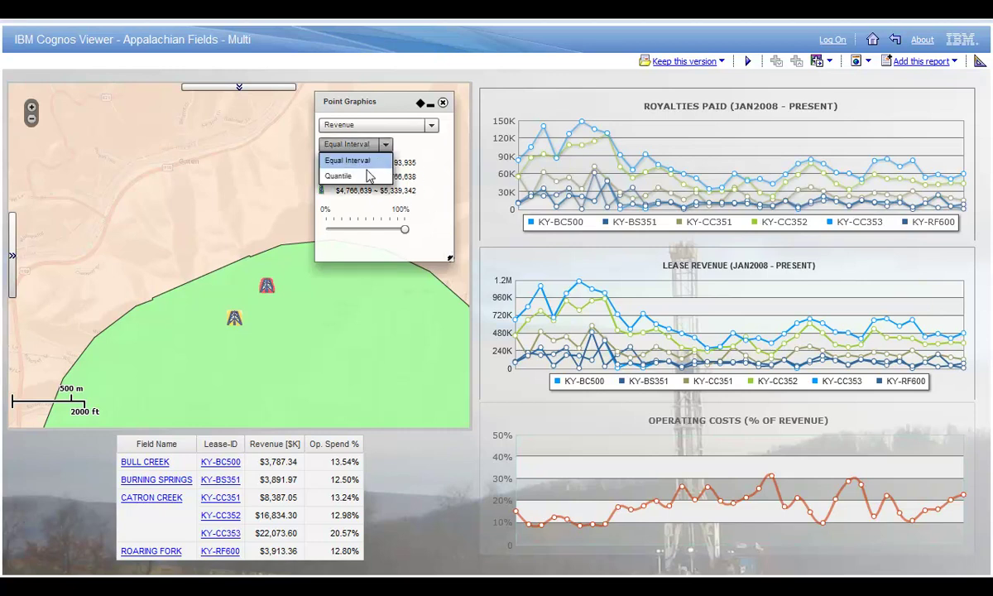
click(368, 176)
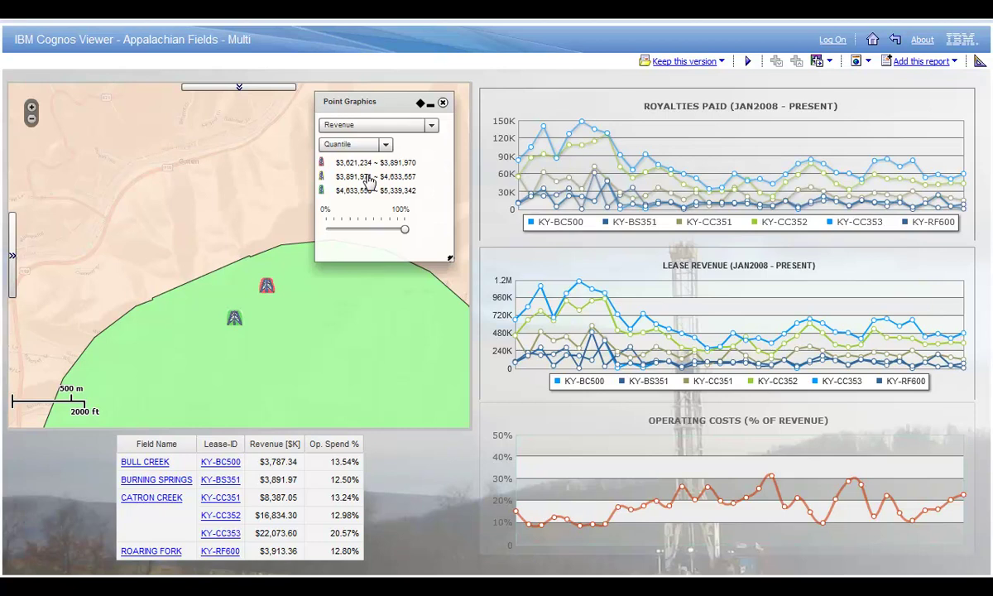
click(432, 126)
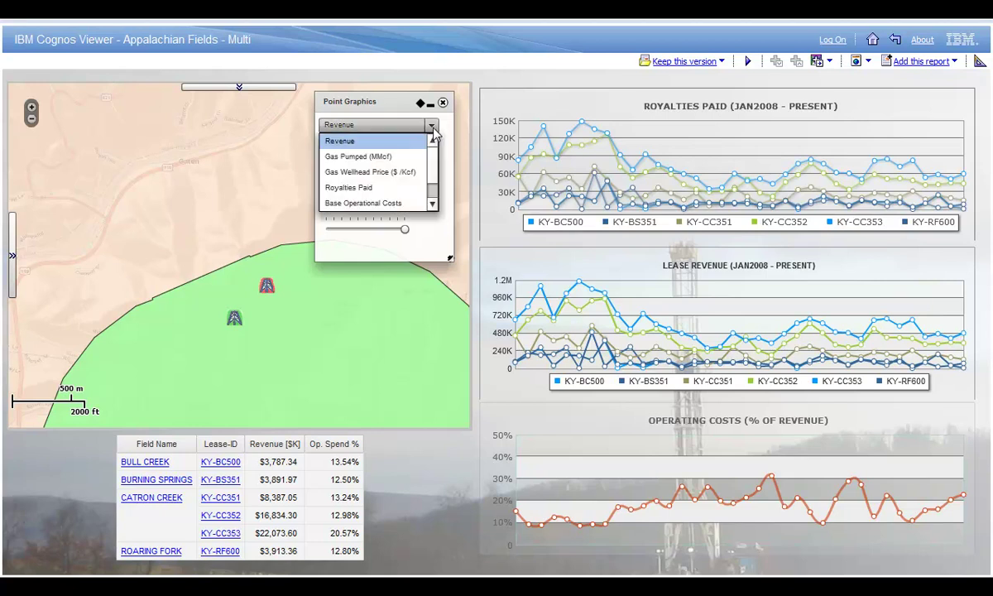
click(383, 201)
click(431, 104)
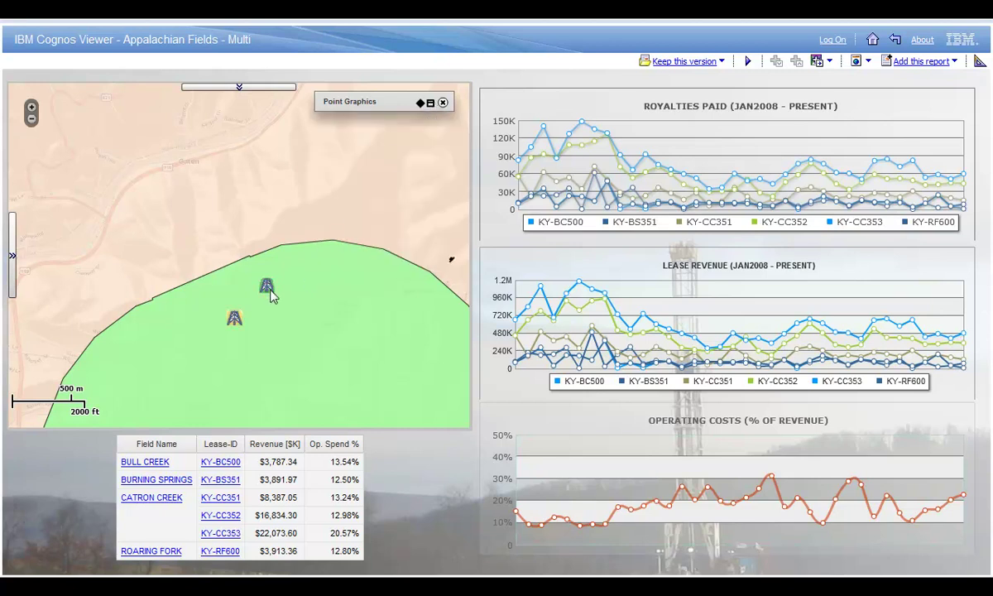
Step: Switch the well symbol measure to Op. Spend %, giving 8%–12%, 13%–17% and 18%–33% classes
mouse_move(269, 288)
mouse_move(236, 322)
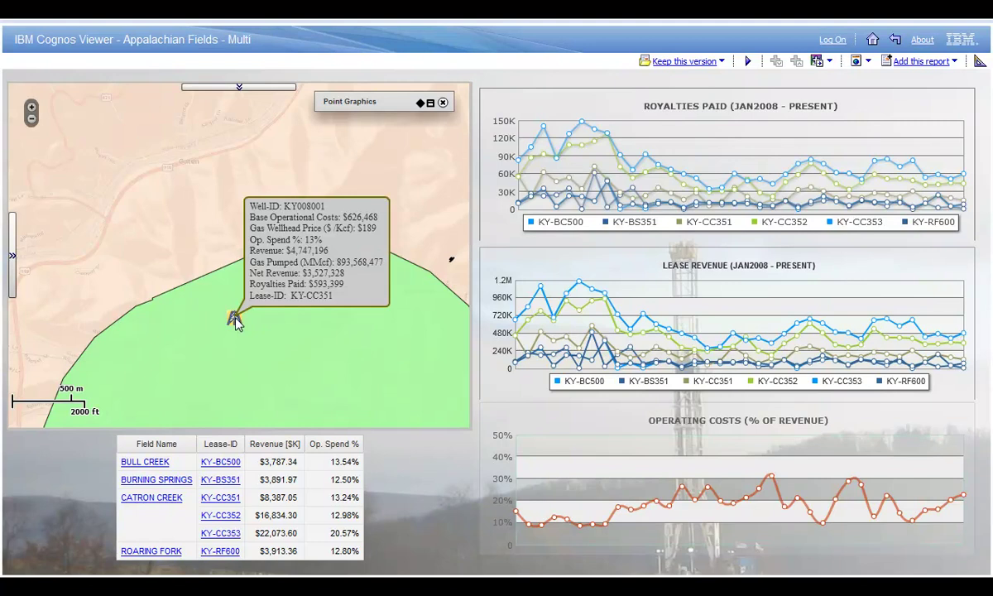
click(431, 104)
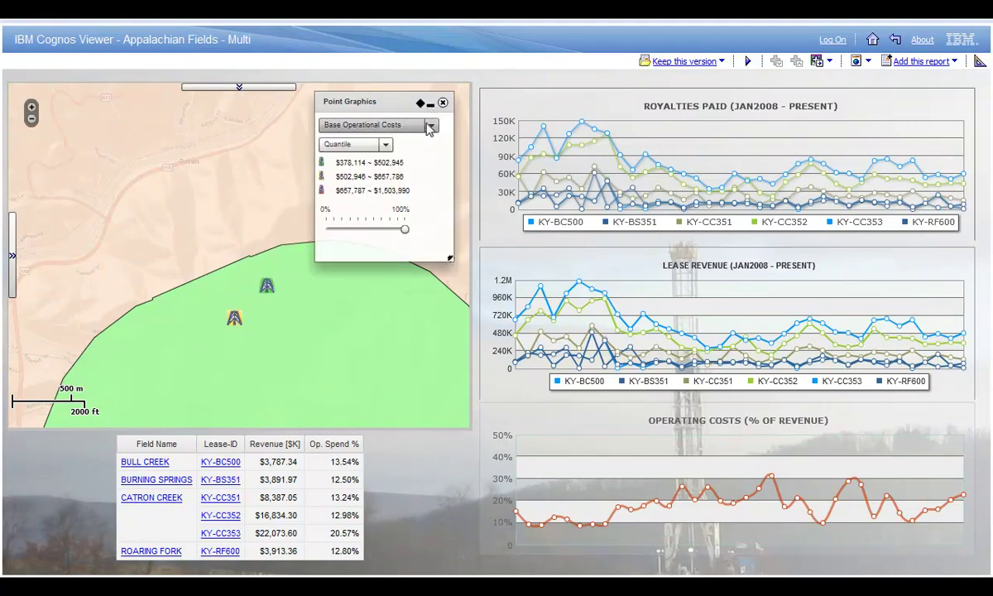
click(431, 125)
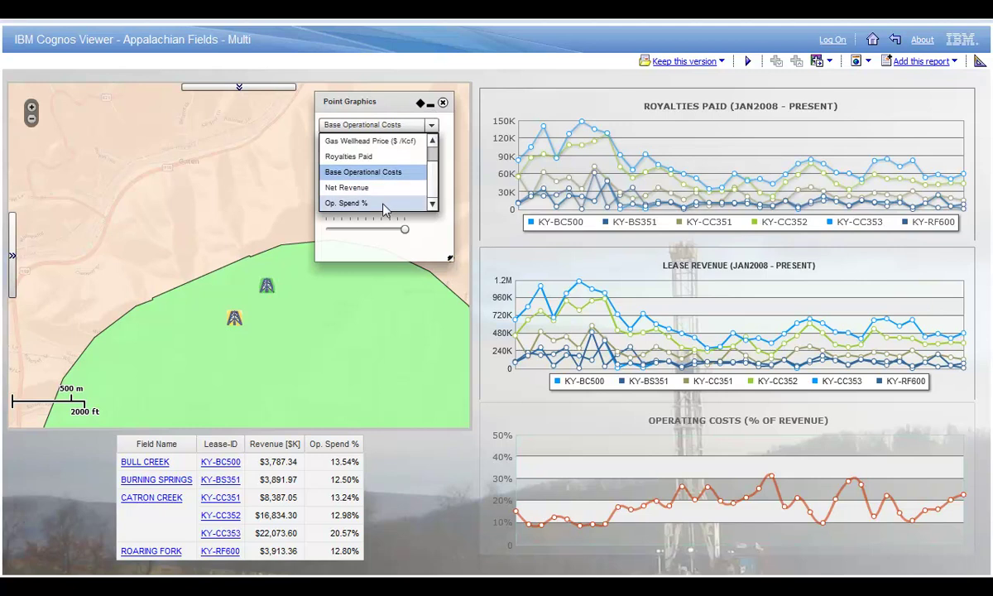
click(360, 203)
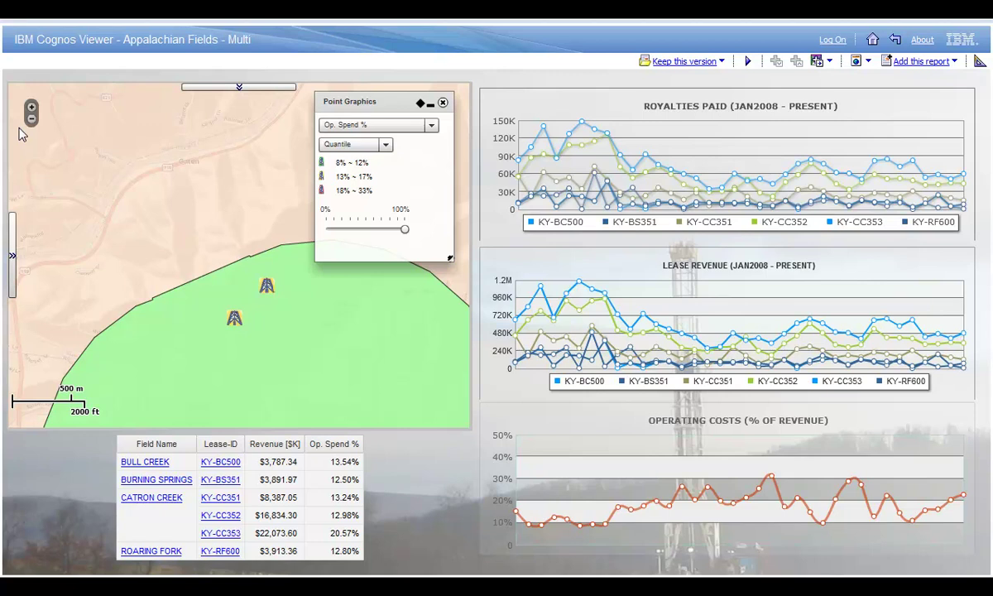
Step: Zoom out two levels and rectangle-select the two top wells, filtering to lease KY-CC351
click(32, 120)
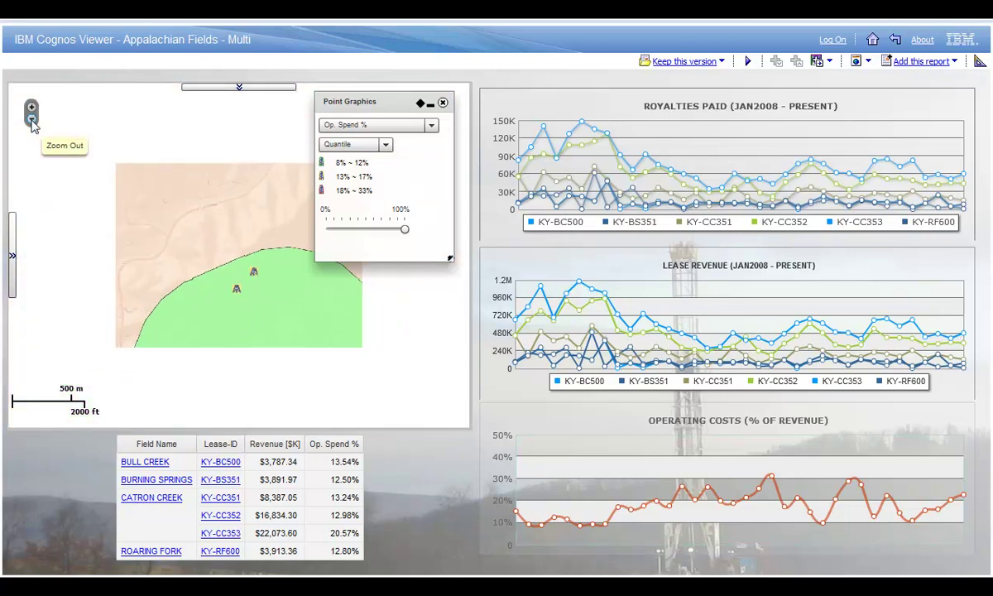
click(31, 120)
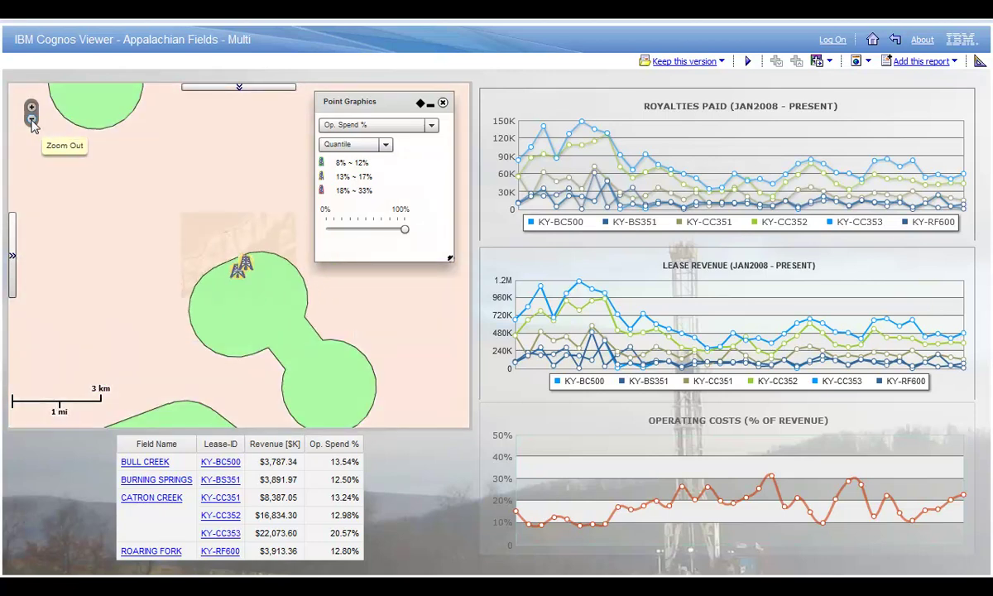
click(239, 86)
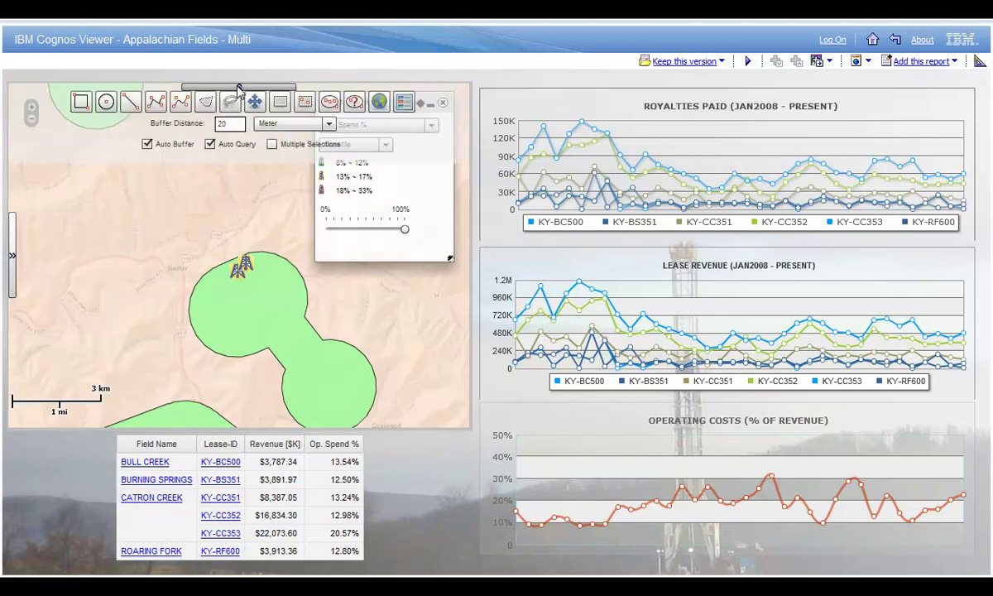
click(82, 102)
mouse_move(204, 242)
mouse_down()
mouse_move(247, 260)
mouse_move(265, 284)
mouse_up()
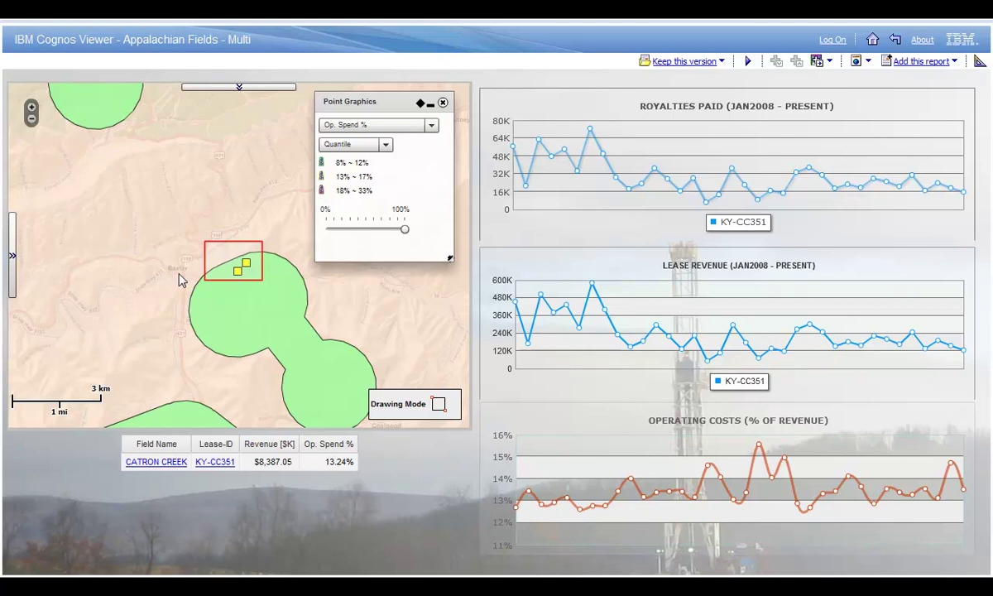
Step: Zoom out, move the legend aside, and box-select the eastern wells for leases KY-CC352 and KY-CC353
click(31, 118)
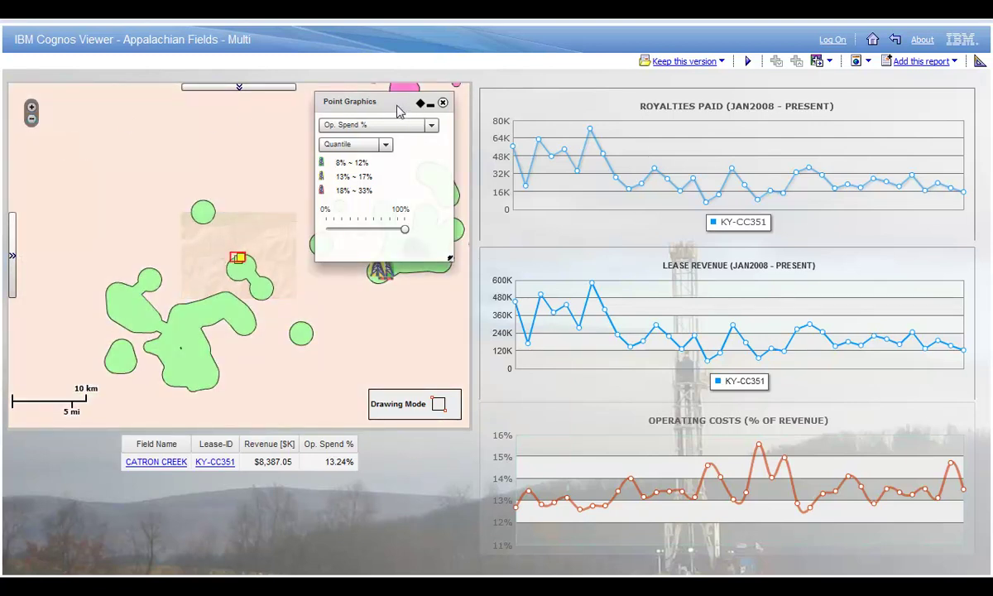
drag(399, 110, 139, 120)
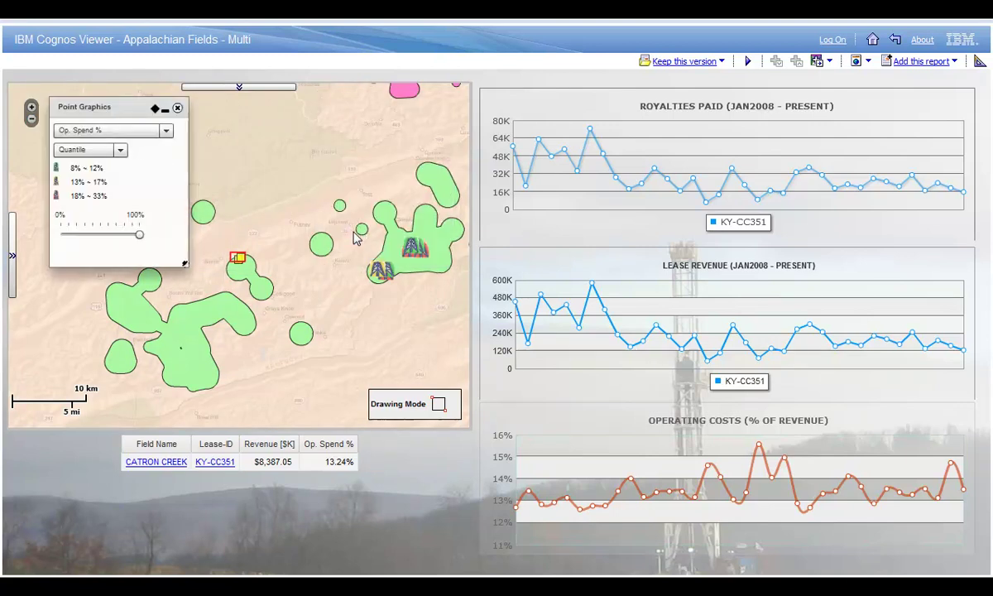
drag(345, 232, 436, 298)
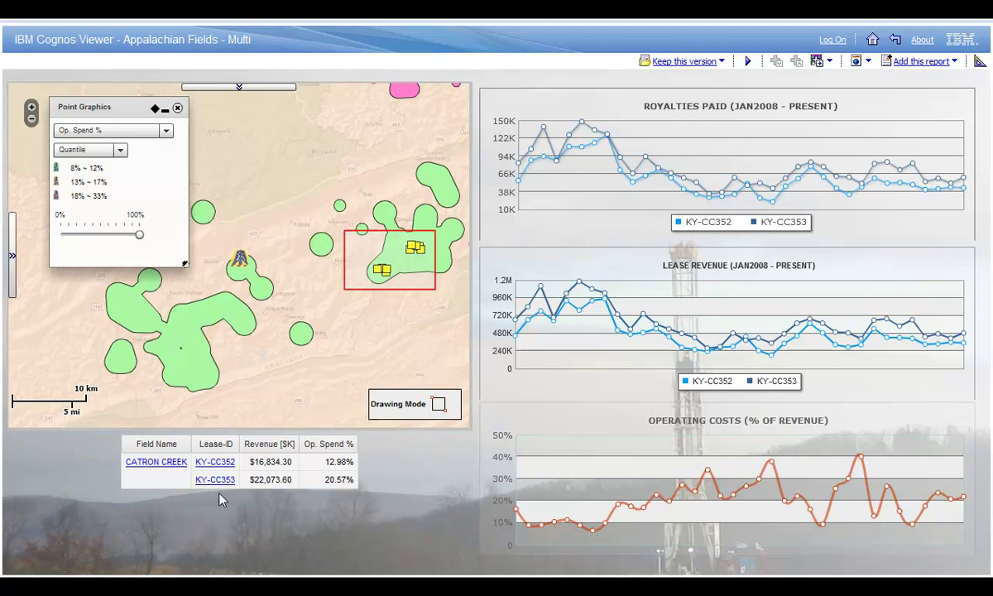
Step: Drill through lease KY-CC353 in the table to its Lease-Details-Multiprompt report
click(219, 483)
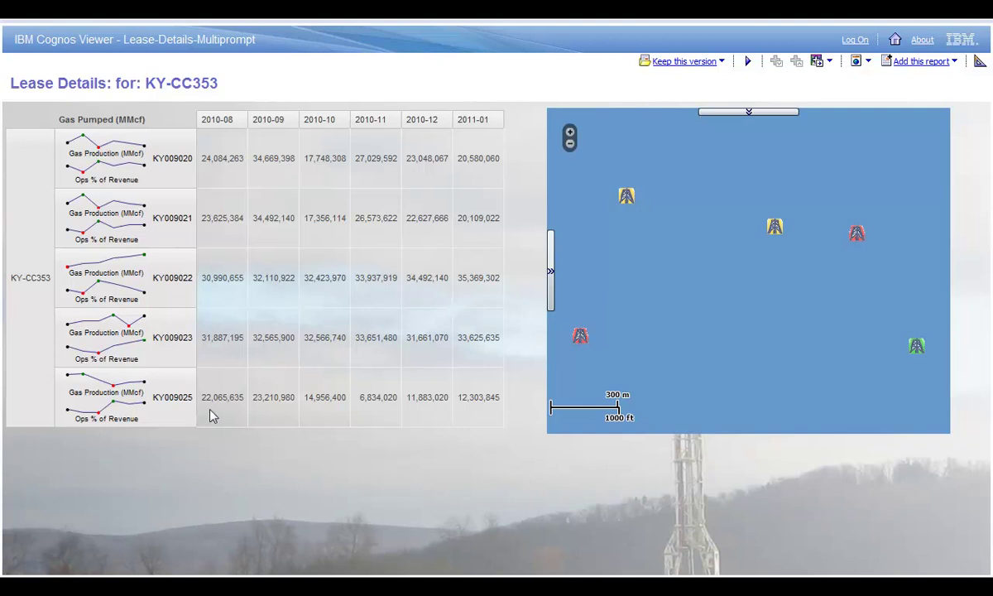
Step: Turn off the Active Fields and ShaleGas map layers, leaving wells over the street map
click(552, 275)
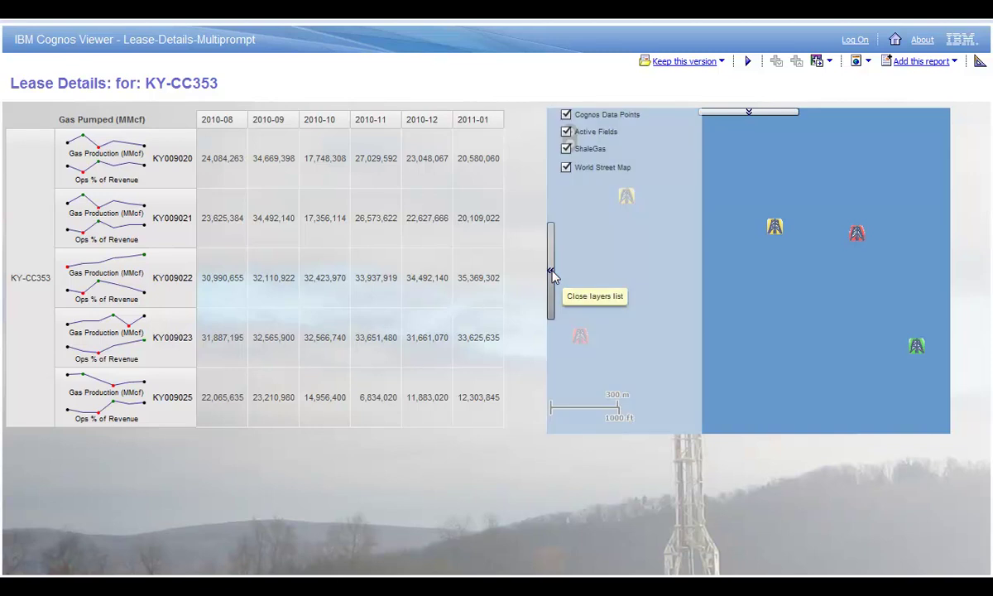
click(567, 133)
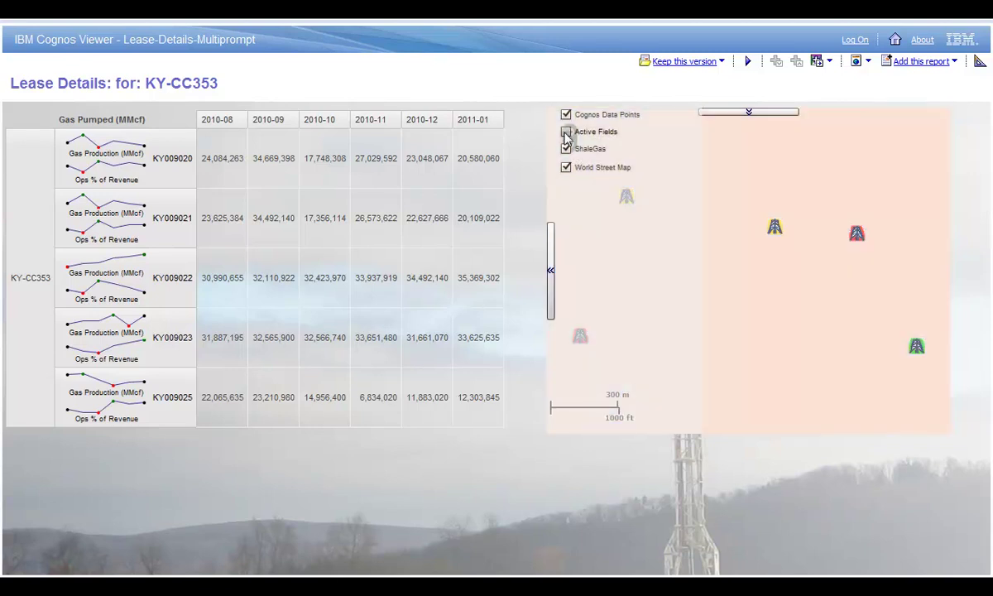
click(567, 149)
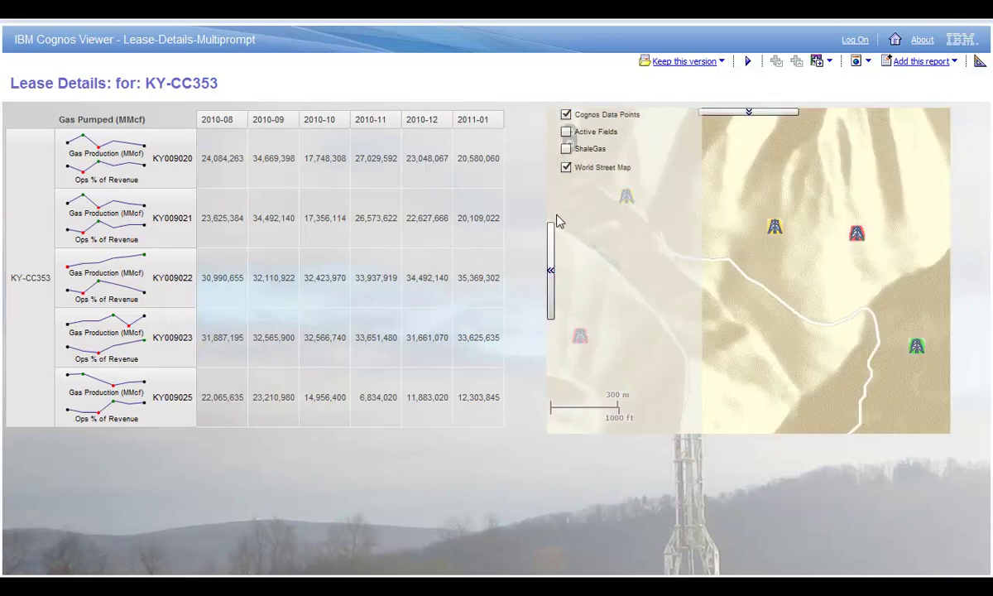
click(550, 267)
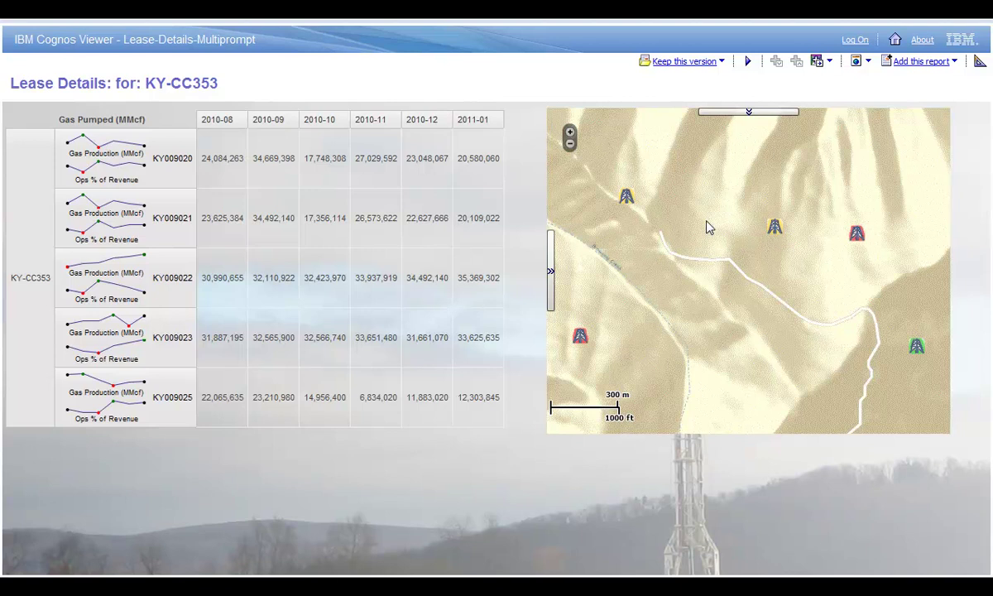
Step: Classify the KY-CC353 lease map's well symbols by Ops & Rlty % Rev using Quantile classes, then collapse the legend panel
click(777, 119)
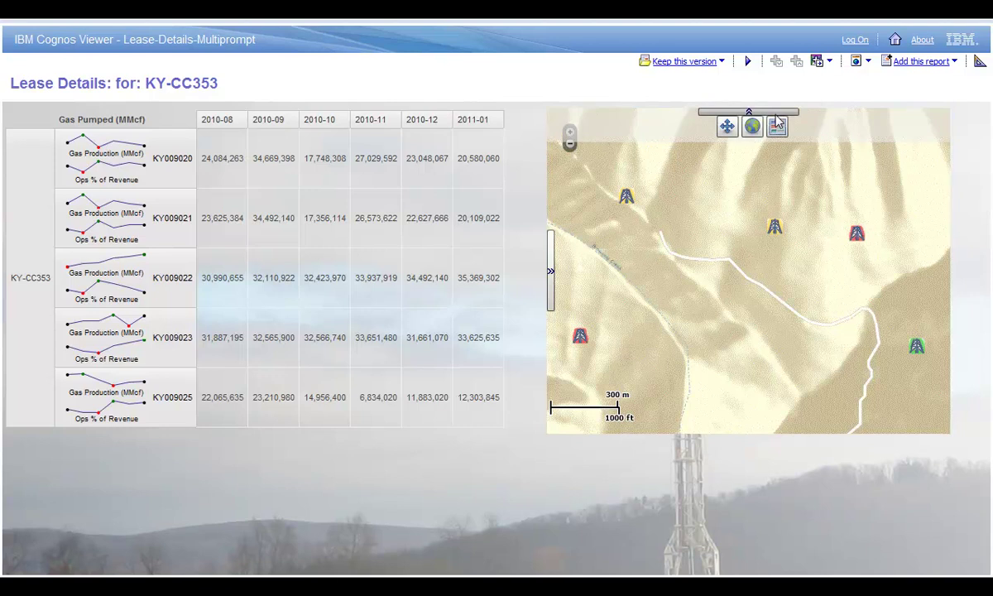
click(836, 169)
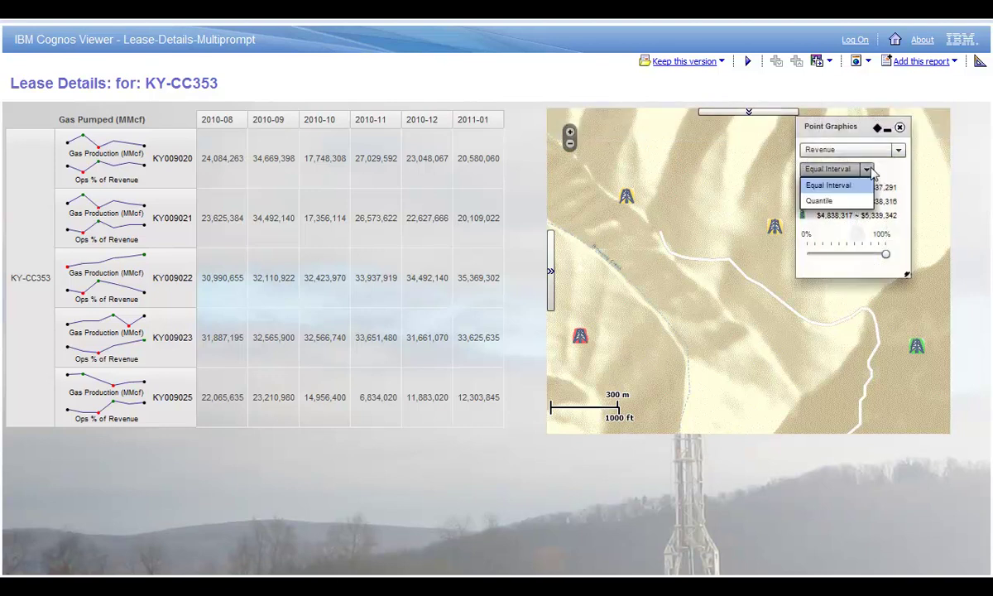
click(849, 202)
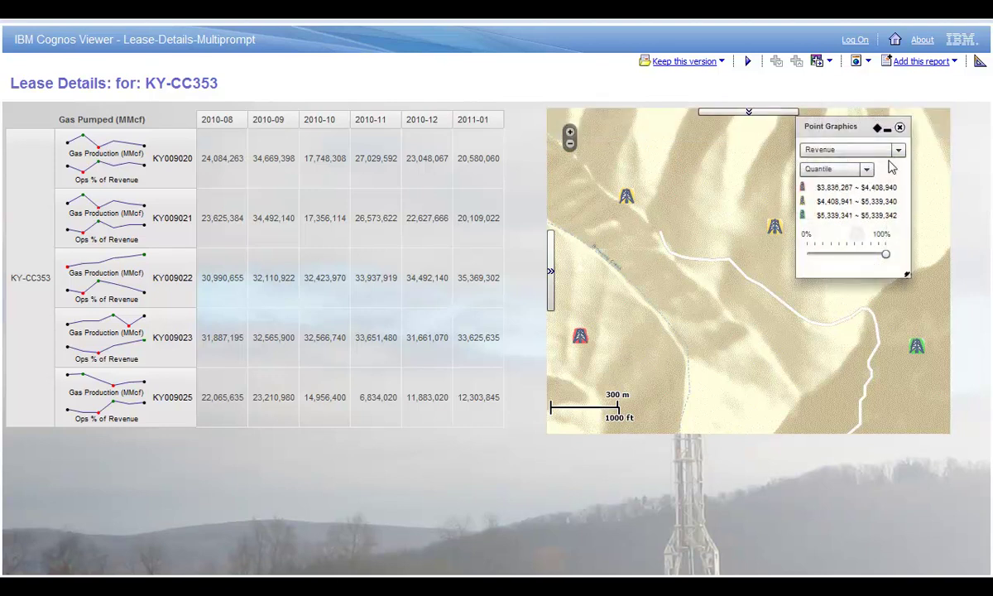
click(861, 150)
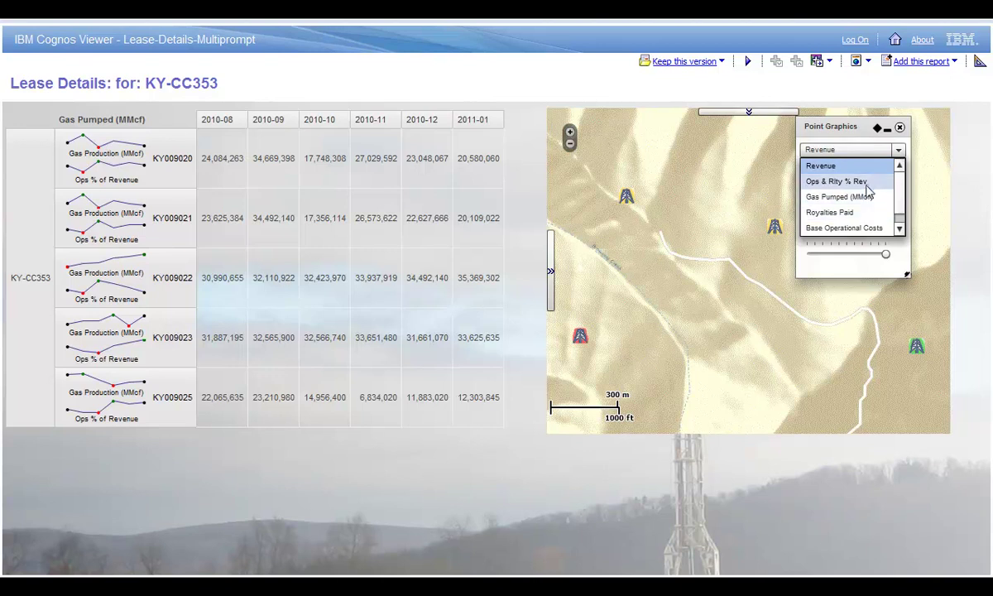
click(865, 182)
click(887, 129)
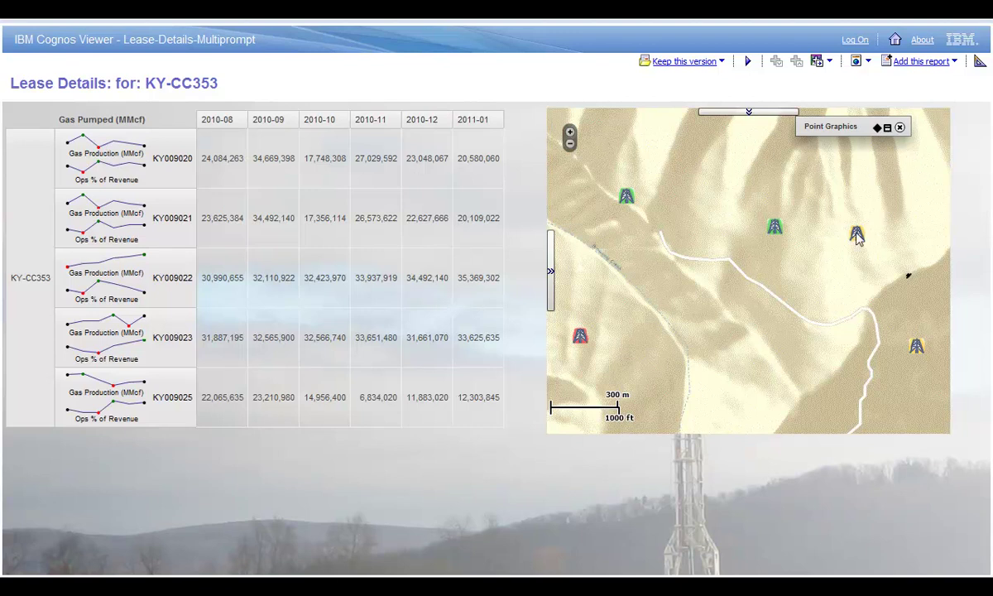
mouse_move(856, 235)
mouse_move(918, 350)
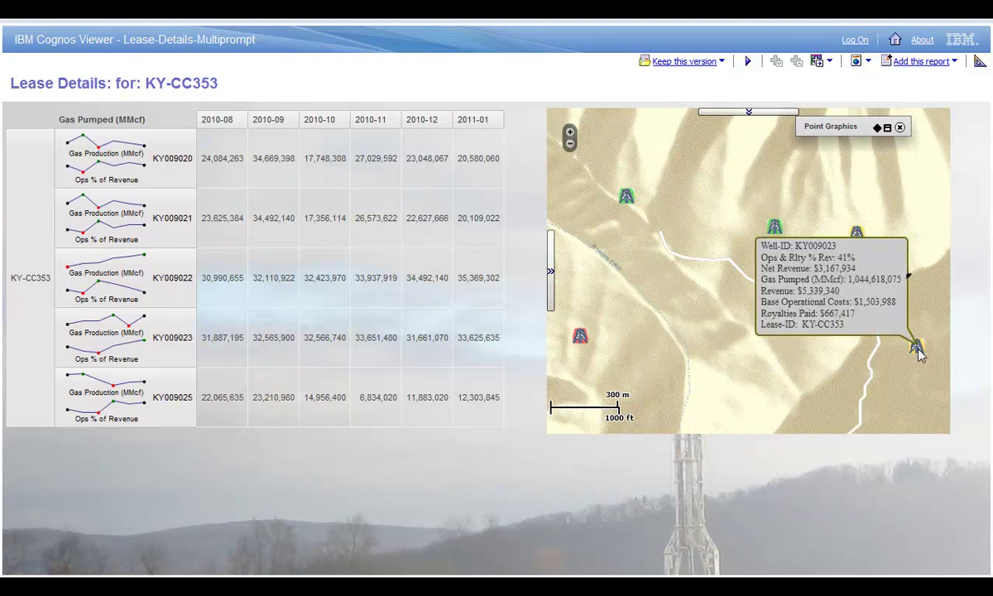
mouse_move(581, 338)
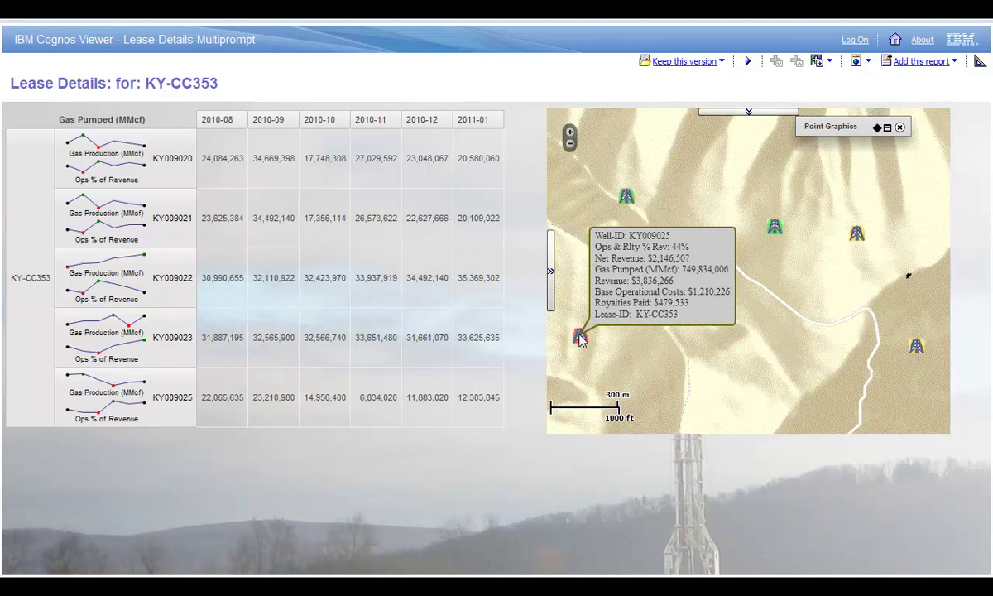